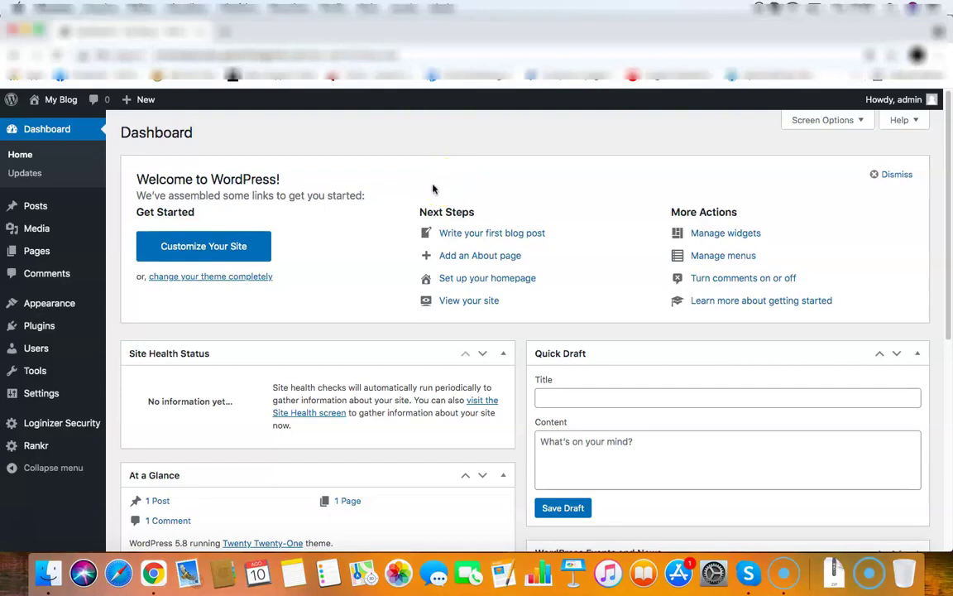
# Open Rankr from the admin sidebar to reach its welcome page
pyautogui.click(139, 445)
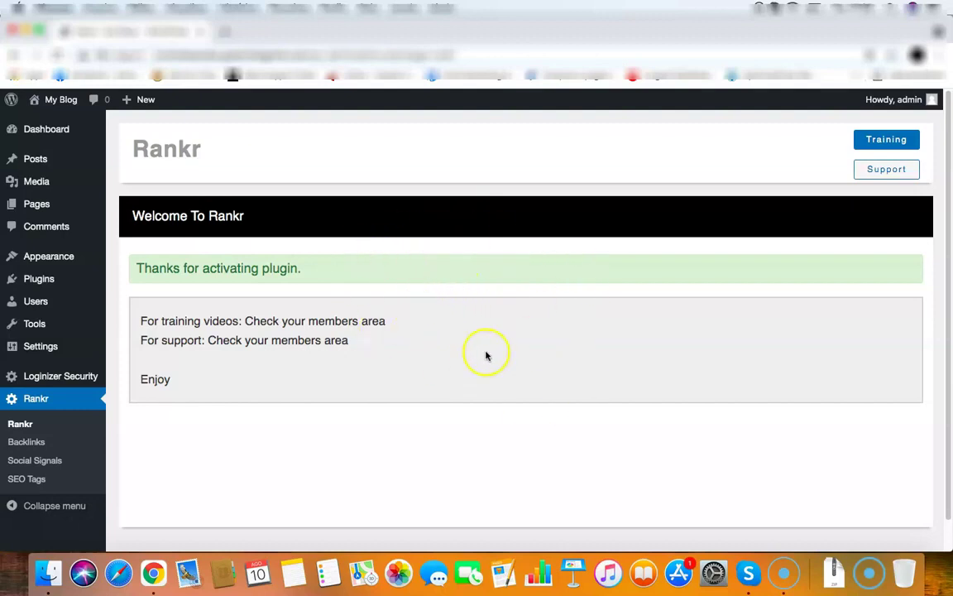
pyautogui.scroll(-1, 470, 351)
pyautogui.scroll(1, 492, 394)
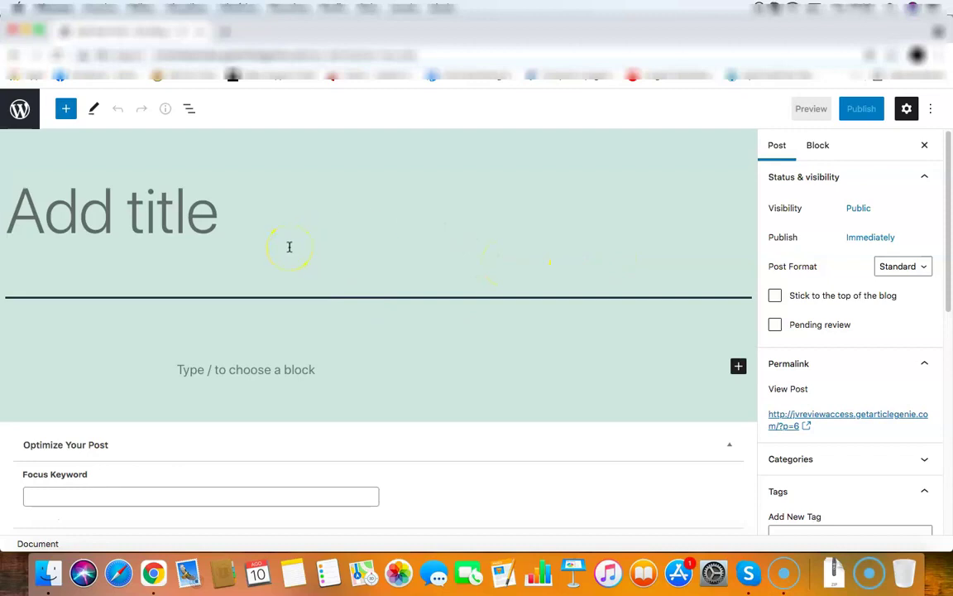
# Title the post 'Weight Loss', add the line 'Hey, this is a weight loss post', and save the draft
pyautogui.write('Weight Loss')
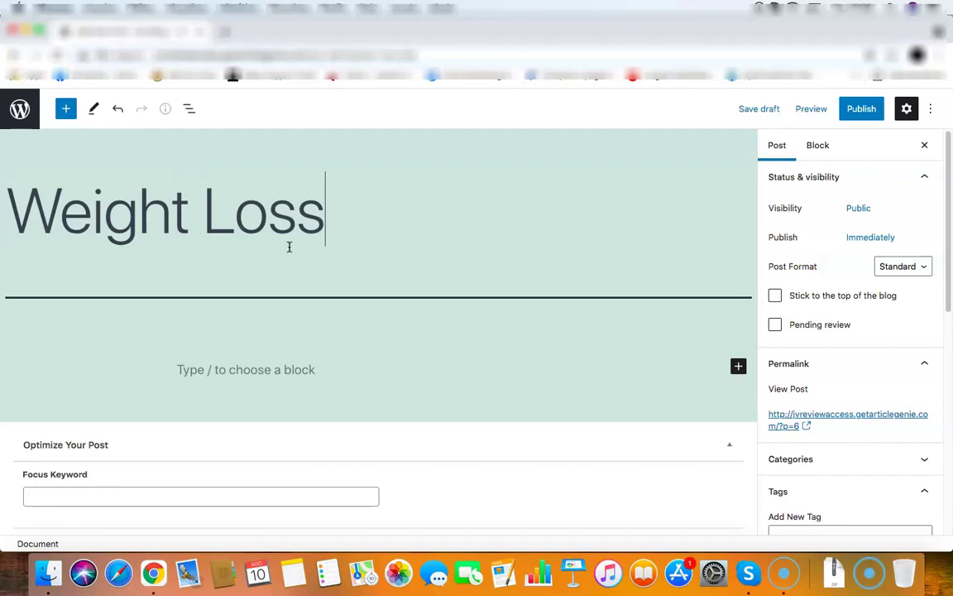
pyautogui.click(278, 373)
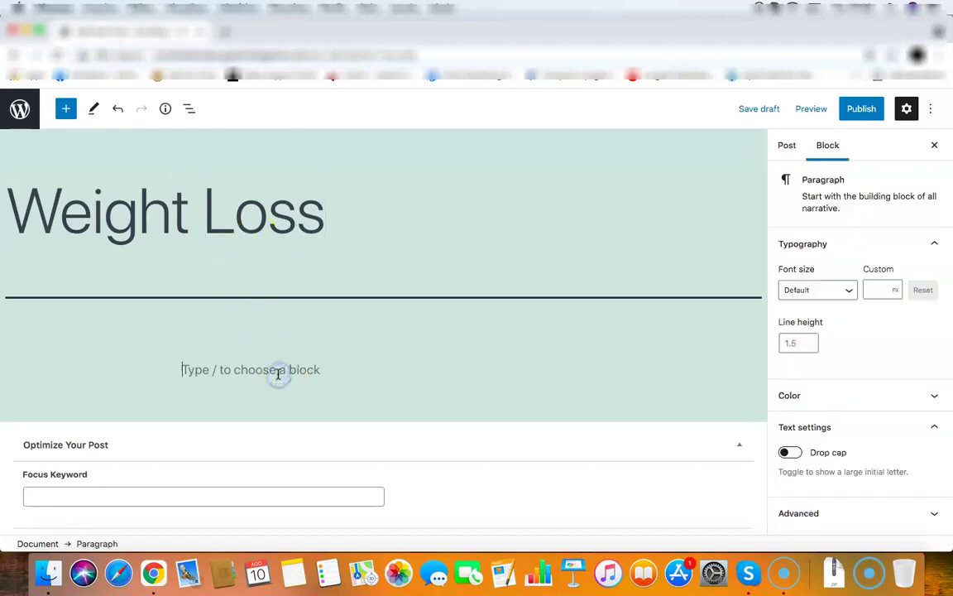
pyautogui.write('Hey, this is a weight loss post')
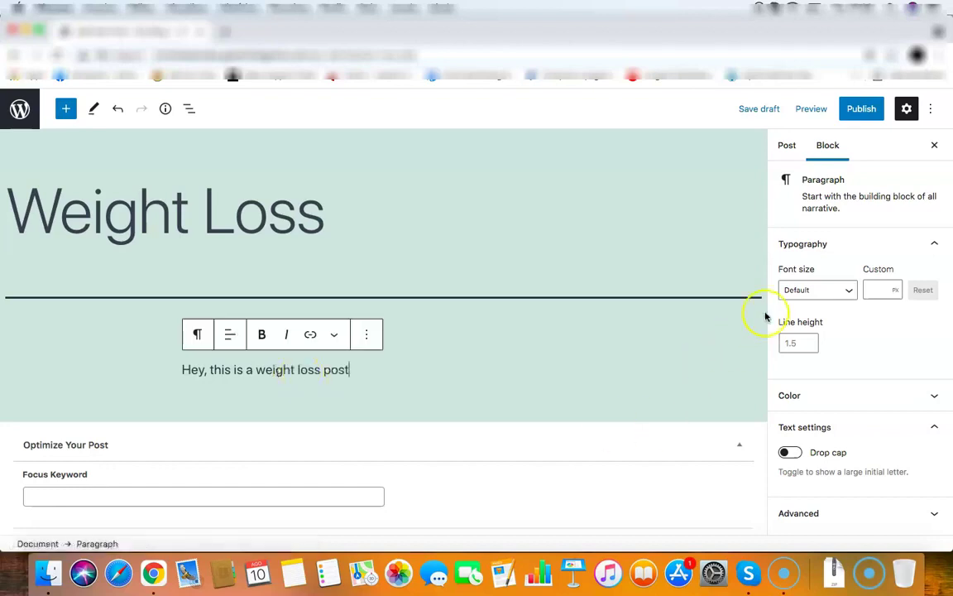
pyautogui.click(792, 158)
pyautogui.scroll(-1, 828, 219)
pyautogui.click(760, 110)
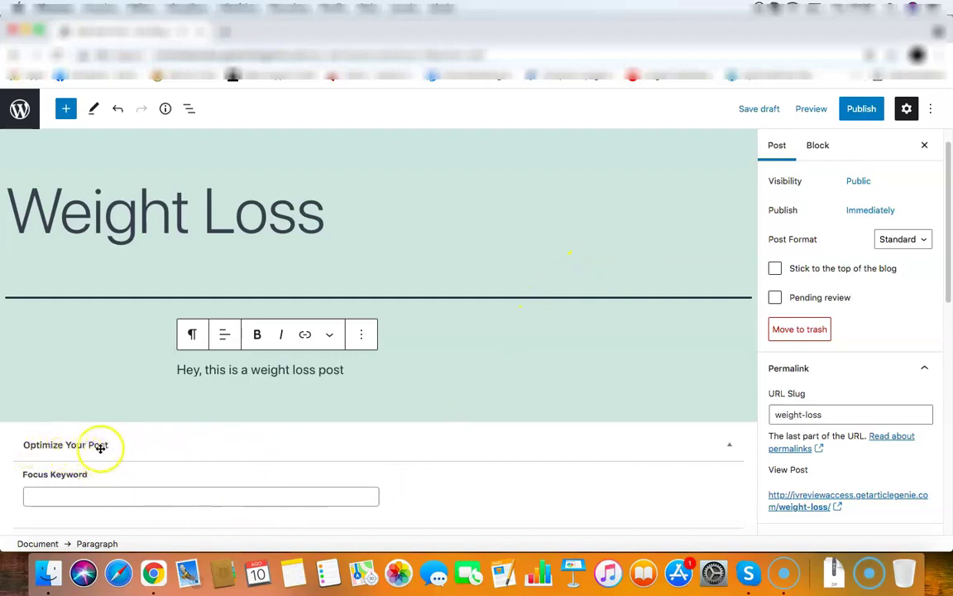
# Set 'weight loss' as the focus keyword under Optimize Your Post and review the checklist
pyautogui.click(190, 500)
pyautogui.write('weight lo')
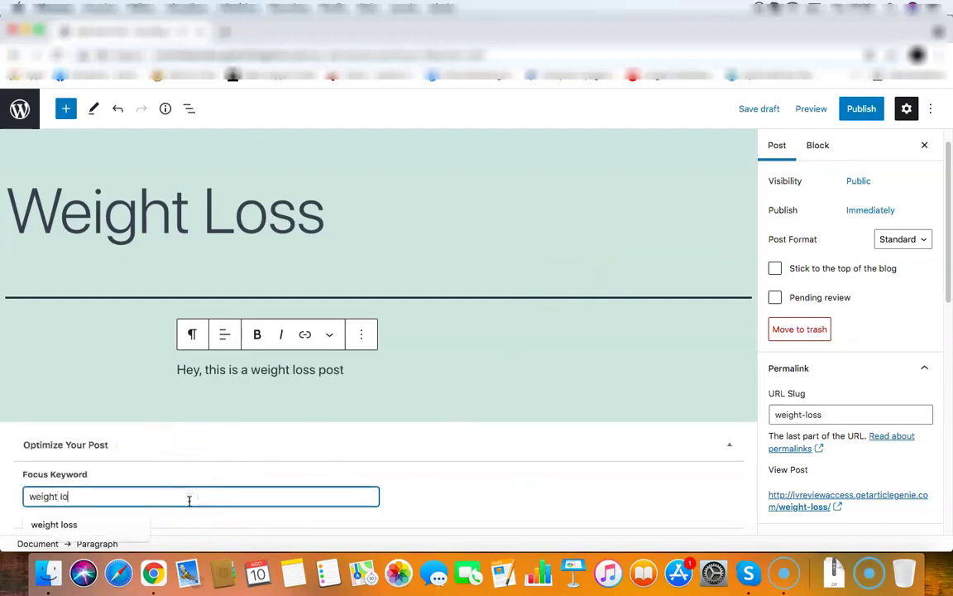
pyautogui.write('ss')
pyautogui.scroll(-2, 240, 442)
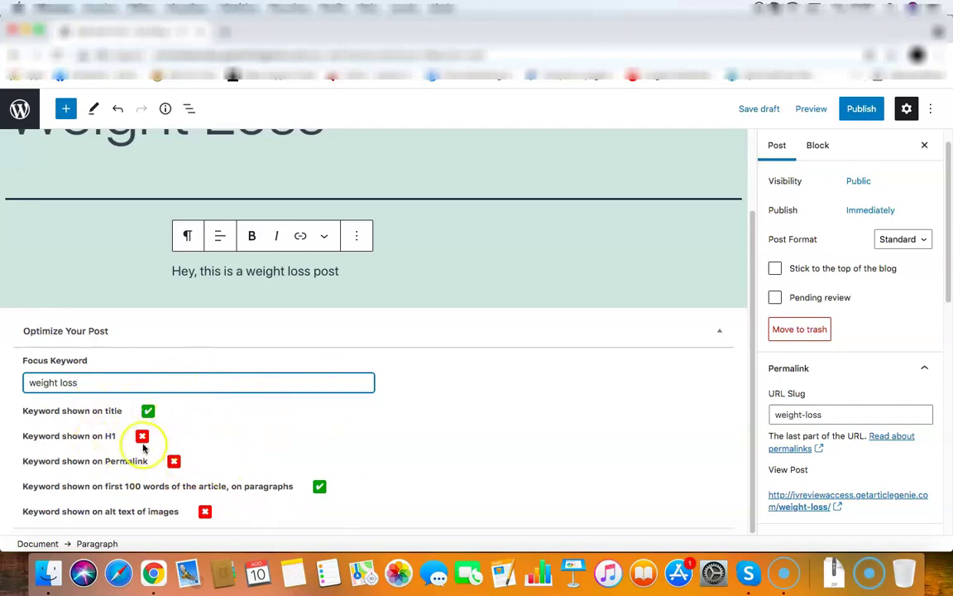
# Search the Keyword Ideas & Tag Generator for 'weight loss'
pyautogui.scroll(-3, 852, 273)
pyautogui.scroll(-5, 843, 294)
pyautogui.scroll(-2, 869, 301)
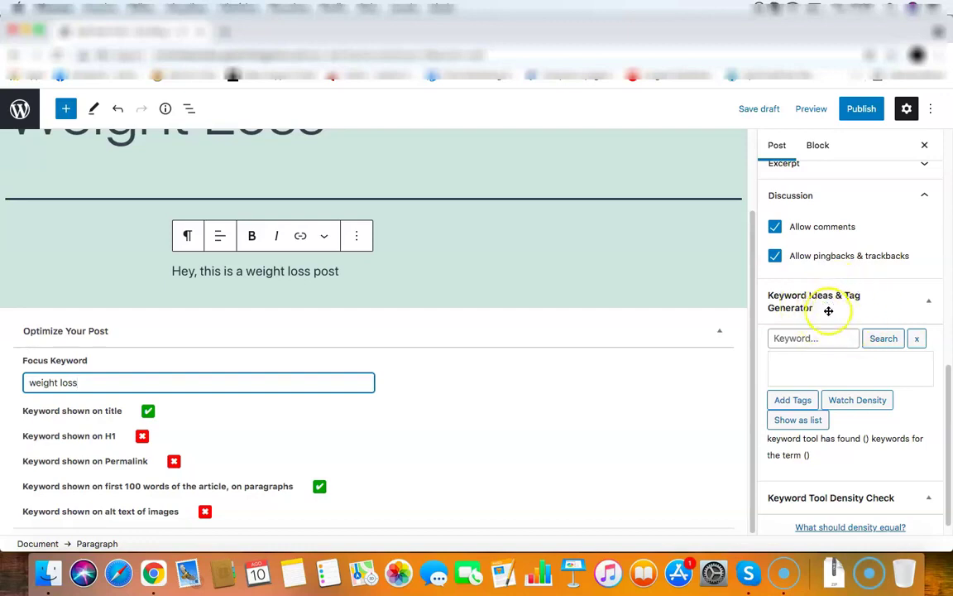
pyautogui.click(814, 338)
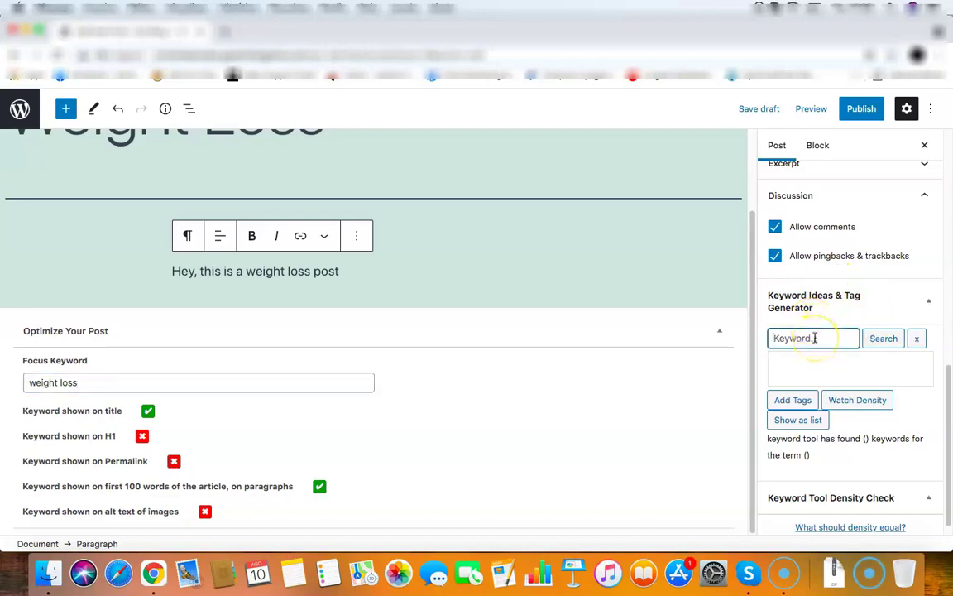
pyautogui.write('weight loss')
pyautogui.click(867, 339)
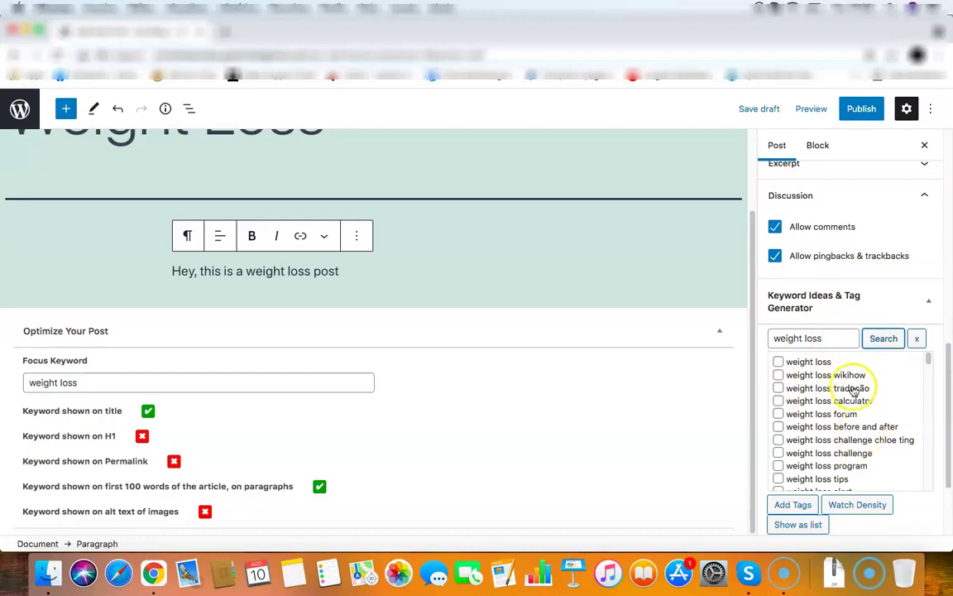
# Tick weight-loss suggestions such as balloon, diets and device, and add them as tags
pyautogui.scroll(2, 860, 414)
pyautogui.scroll(-3, 860, 414)
pyautogui.scroll(-5, 856, 397)
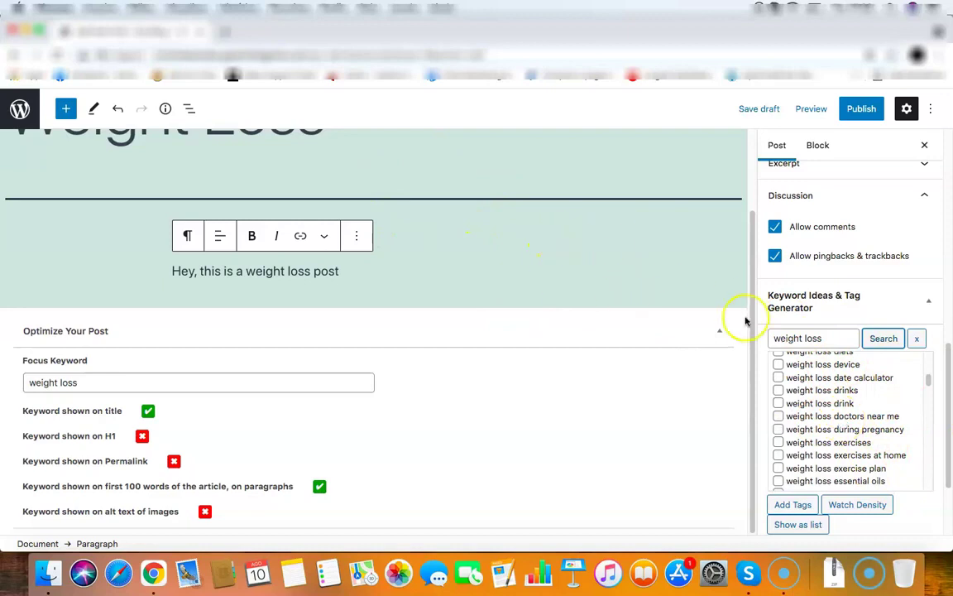
pyautogui.scroll(3, 818, 417)
pyautogui.click(801, 359)
pyautogui.click(799, 370)
pyautogui.click(806, 383)
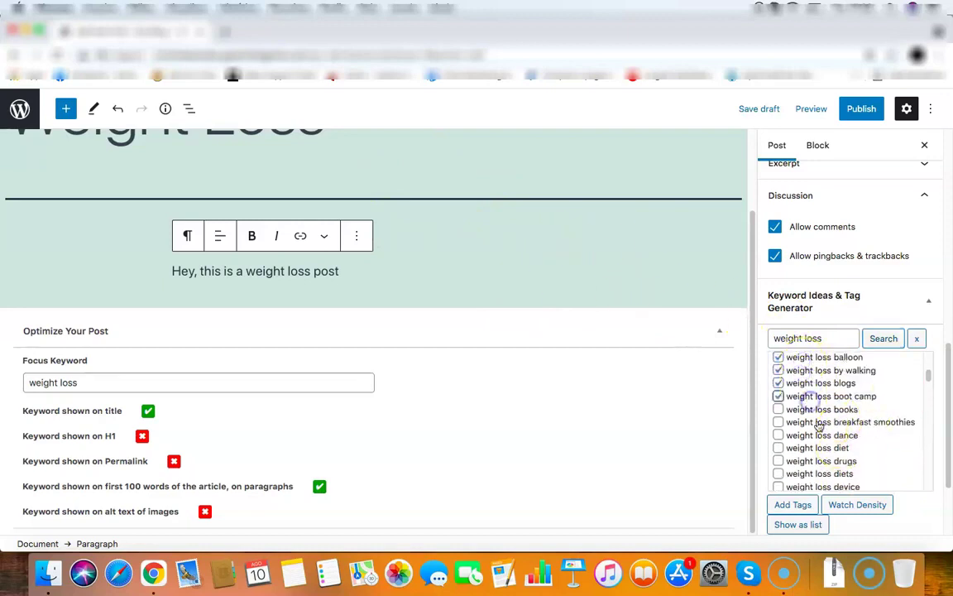
pyautogui.click(815, 409)
pyautogui.click(817, 434)
pyautogui.scroll(-1, 817, 445)
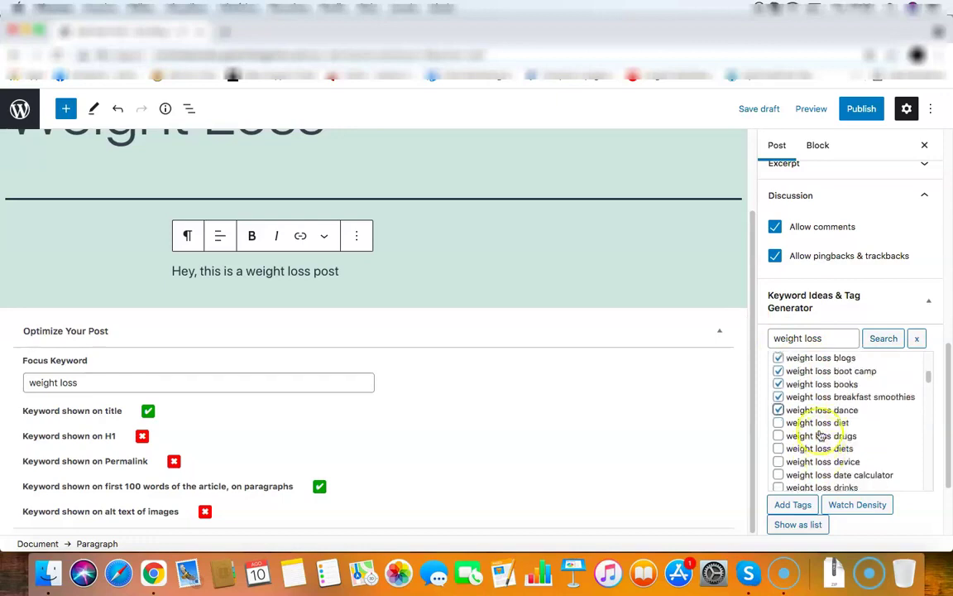
pyautogui.click(818, 448)
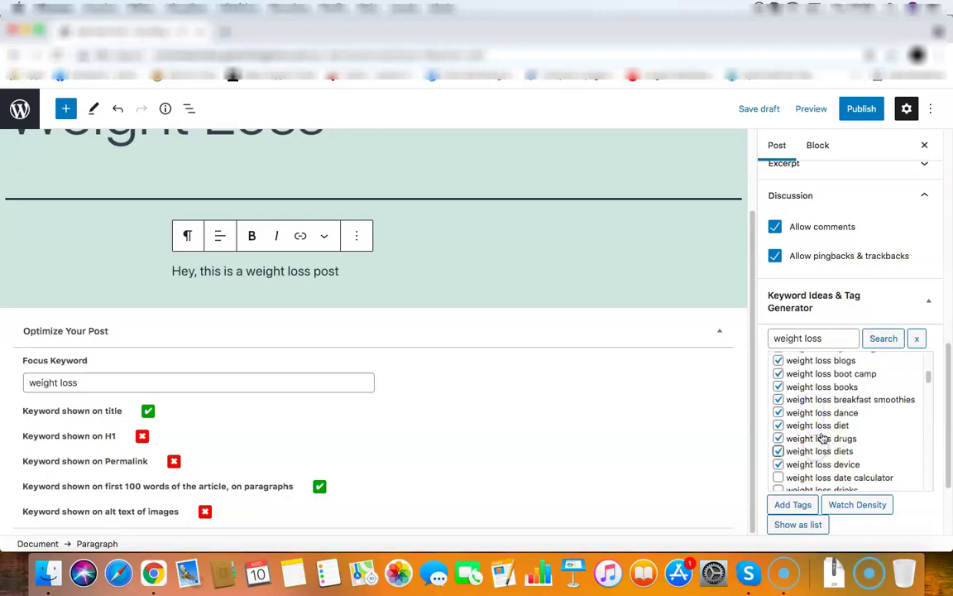
pyautogui.click(804, 504)
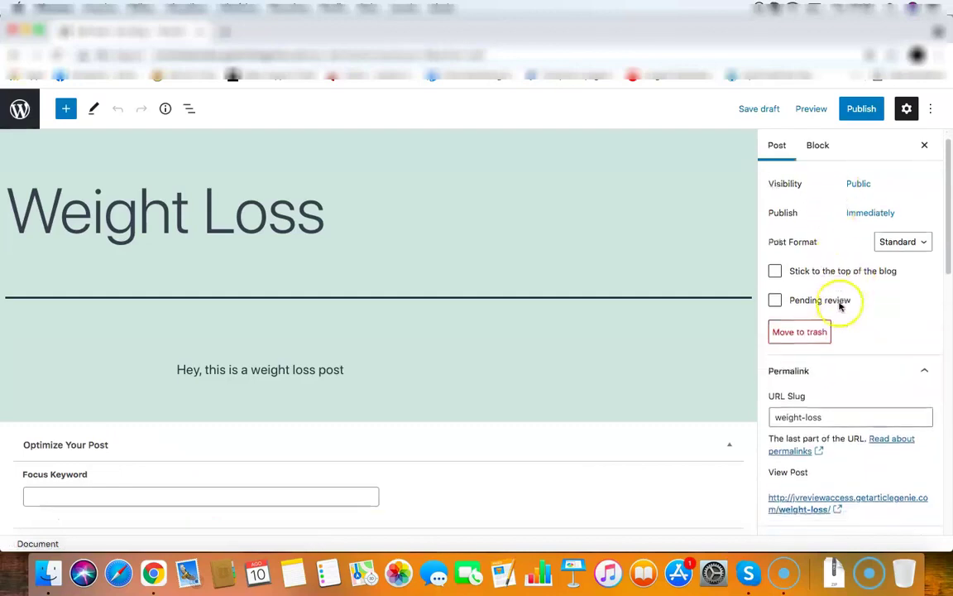
pyautogui.scroll(-5, 872, 263)
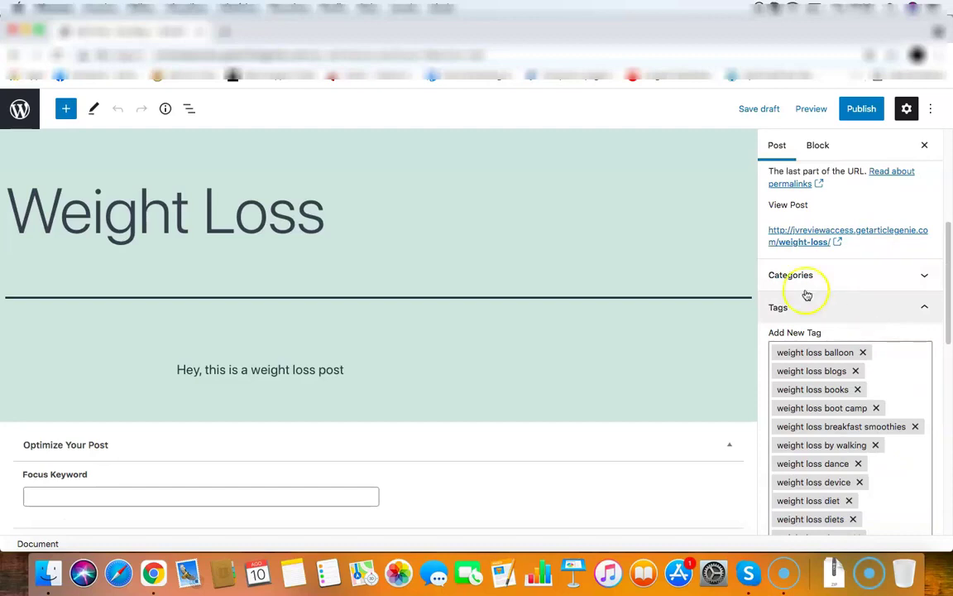
# Scroll the sidebar to review the eleven weight-loss tags in the Tags panel
pyautogui.scroll(-1, 844, 438)
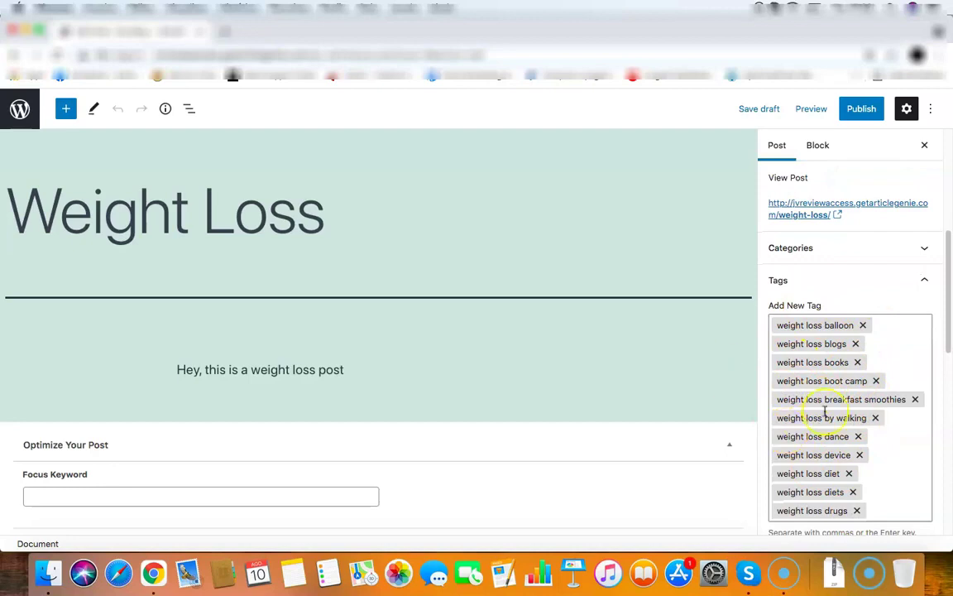
pyautogui.scroll(-3, 844, 394)
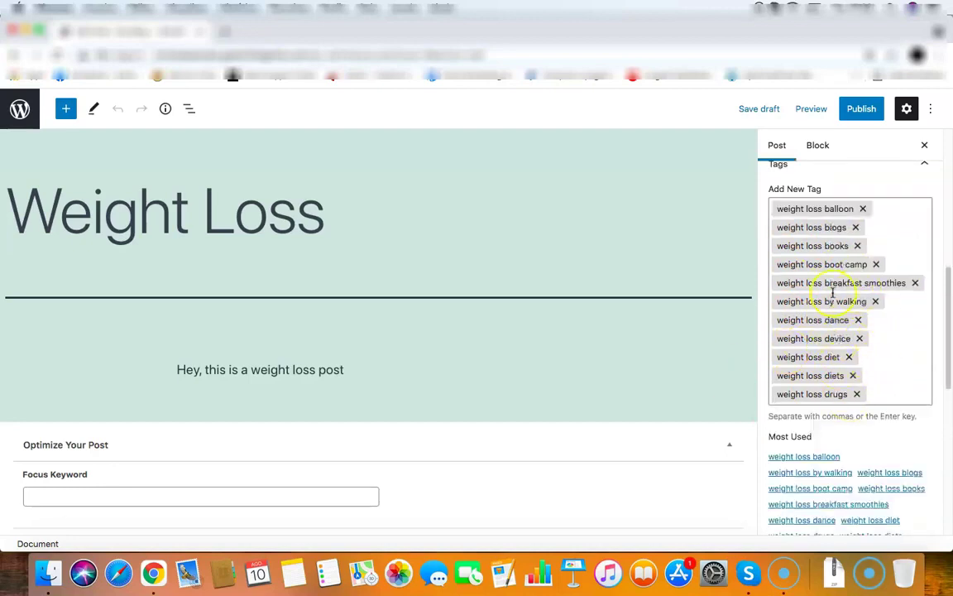
# Publish the Weight Loss post, return to All Posts, and open Rankr's Backlinks page
pyautogui.click(864, 112)
pyautogui.click(827, 108)
pyautogui.click(21, 109)
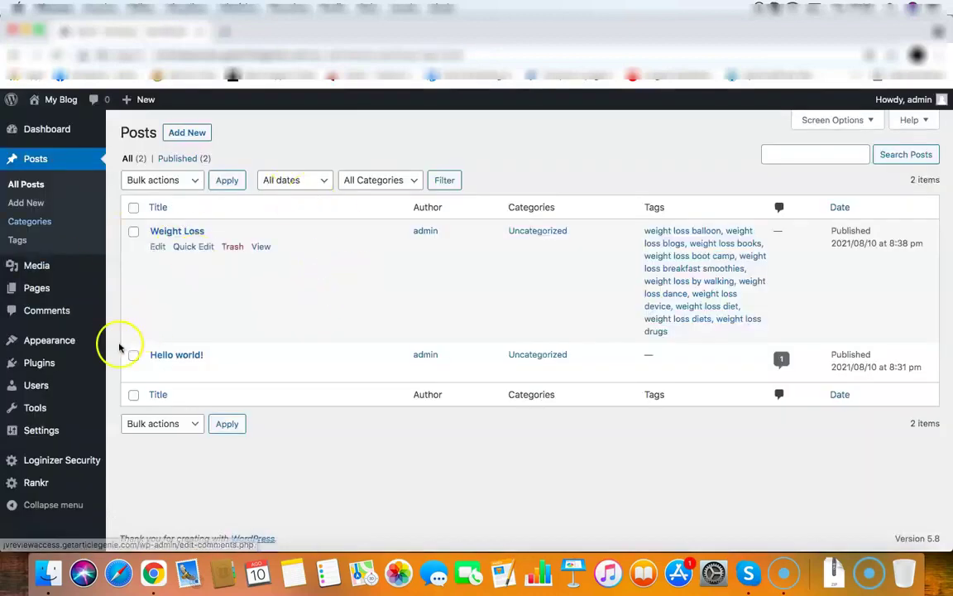
pyautogui.moveTo(35, 482)
pyautogui.click(154, 451)
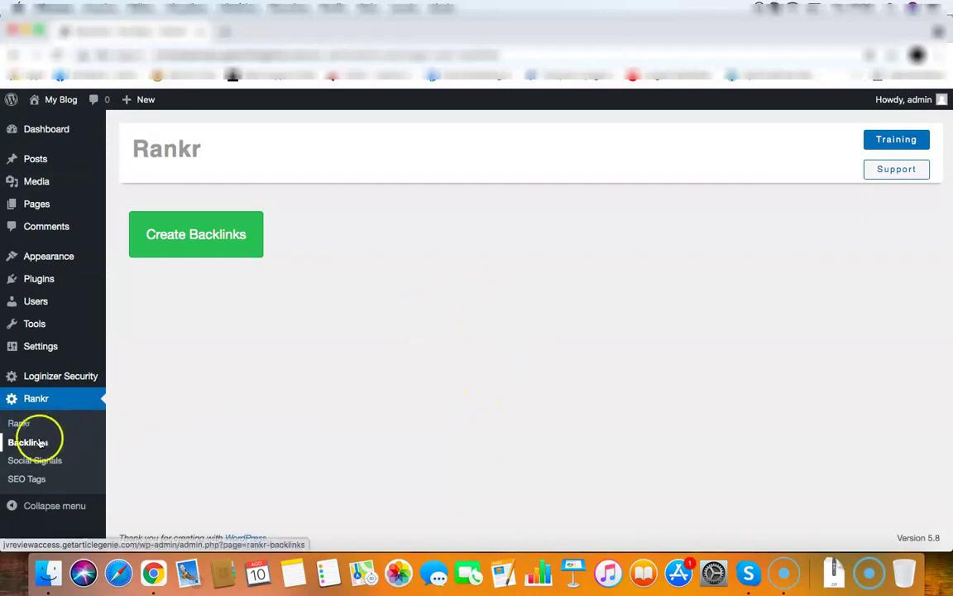
# Create backlinks for google.com in Backlink Maker and scroll through the Success results
pyautogui.click(212, 246)
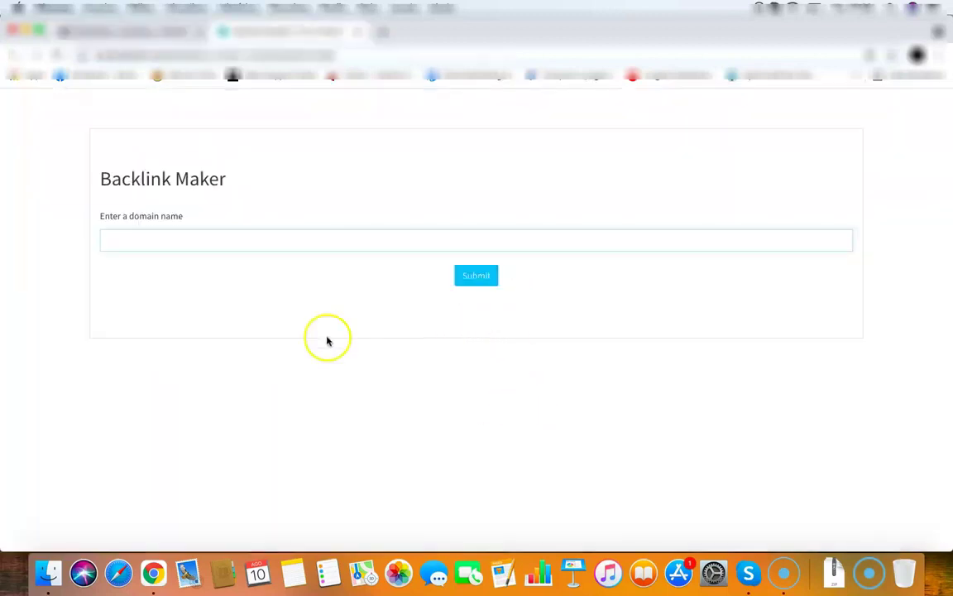
pyautogui.click(196, 251)
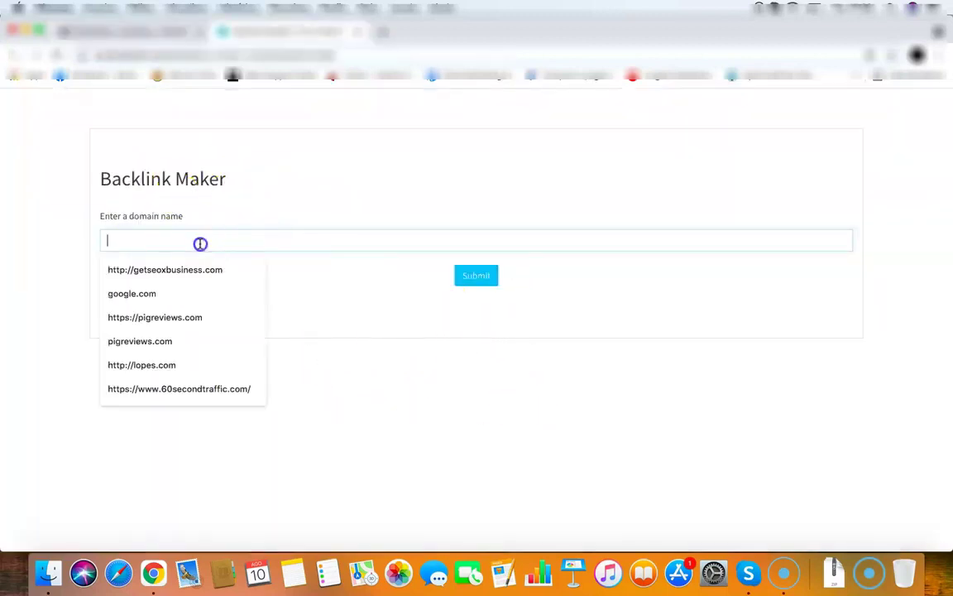
pyautogui.click(194, 298)
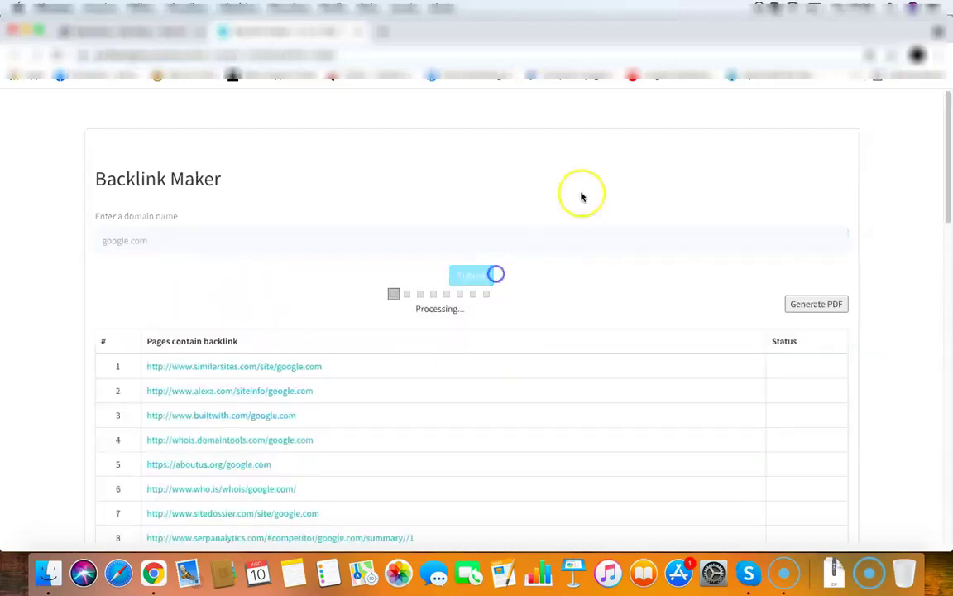
pyautogui.scroll(-2, 754, 314)
pyautogui.scroll(-1, 754, 315)
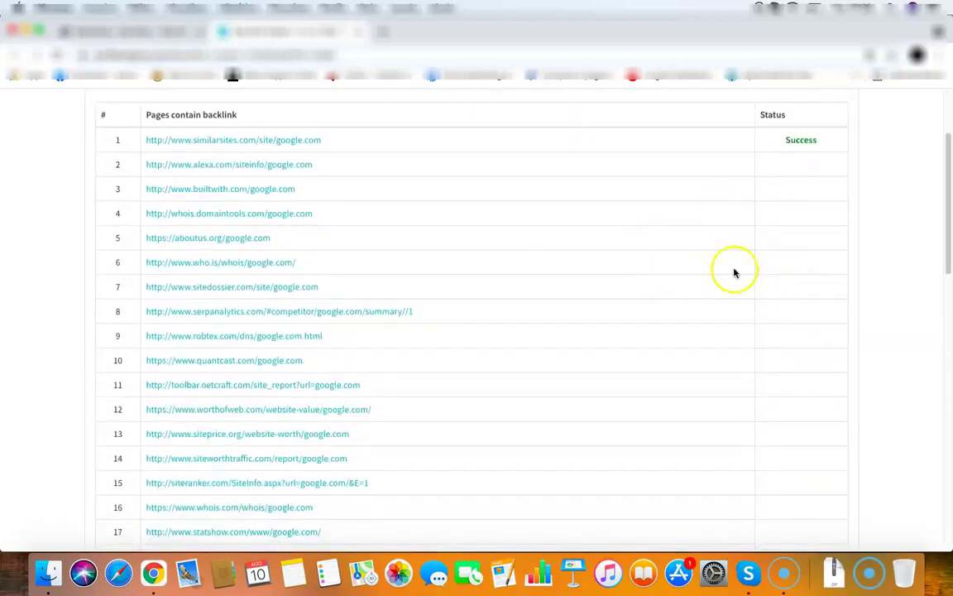
pyautogui.scroll(3, 776, 228)
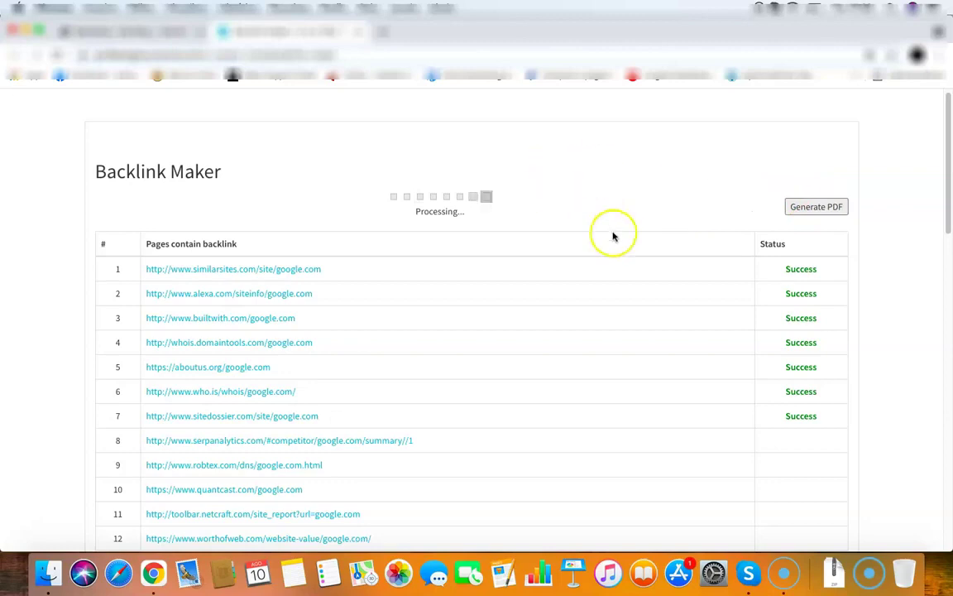
# In Rankr Social Signals, copy the Weight Loss post link and share it to Twitter
pyautogui.click(122, 33)
pyautogui.click(46, 461)
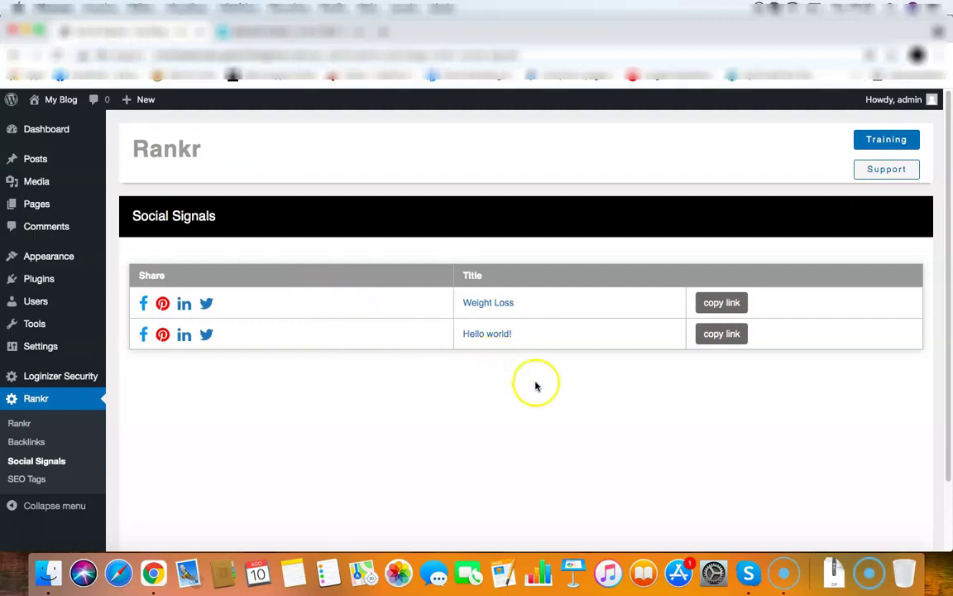
pyautogui.click(732, 302)
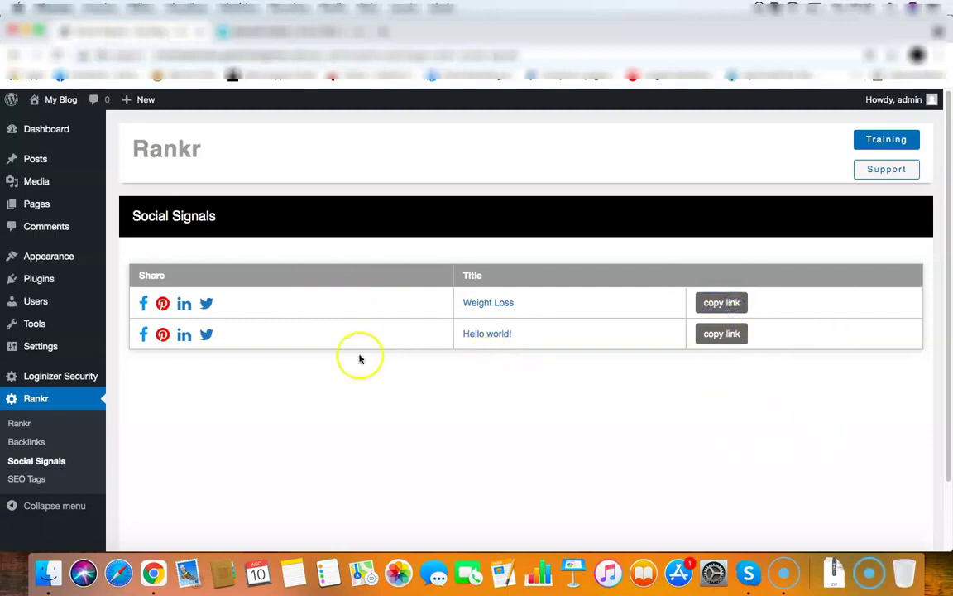
pyautogui.click(214, 301)
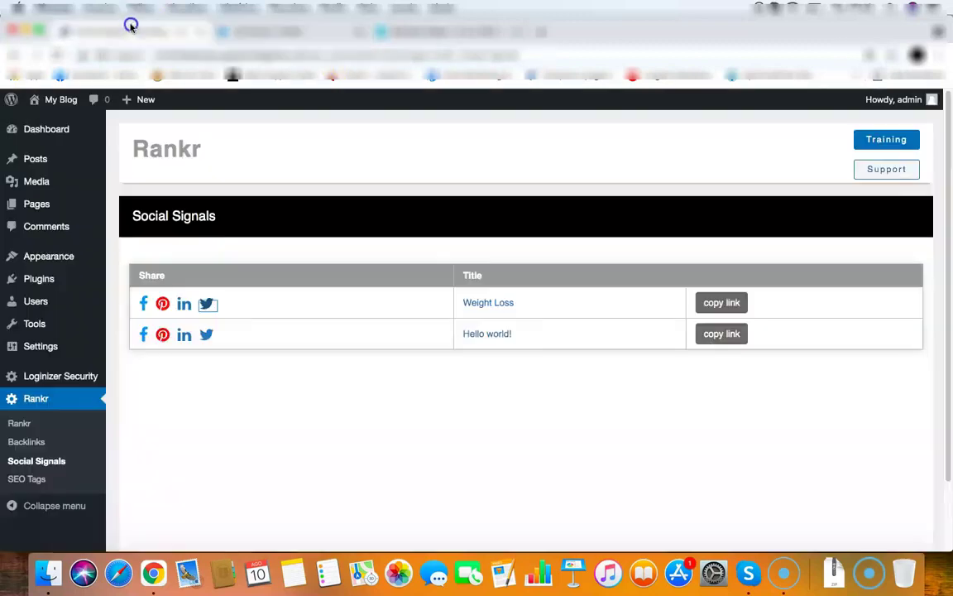
# Return to WordPress and view Rankr's Auto Tags Manager showing two posts and eleven tags
pyautogui.click(129, 28)
pyautogui.scroll(-2, 345, 197)
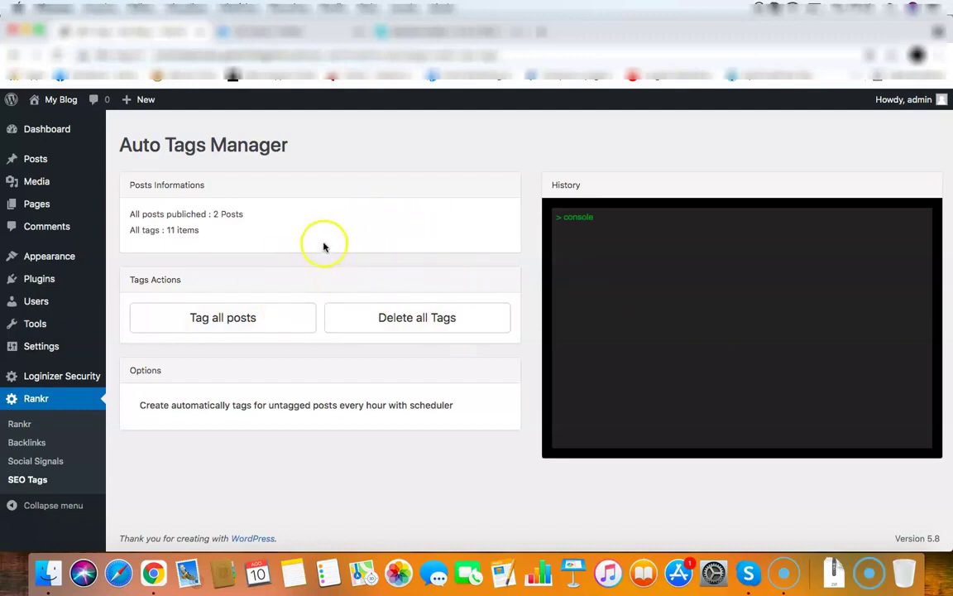
# Run Tag all posts in Auto Tags Manager, creating fifteen tags across both posts
pyautogui.click(219, 319)
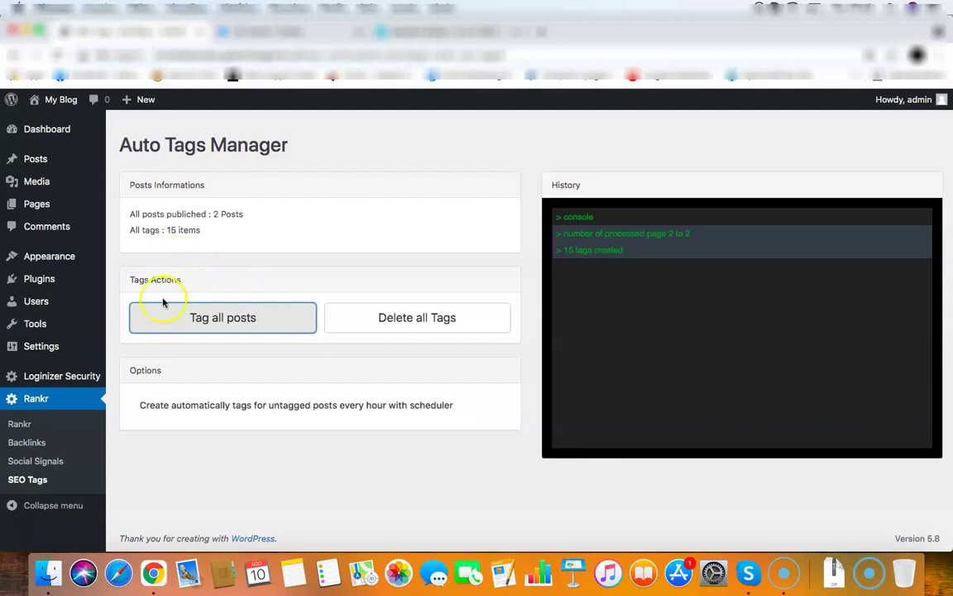
# Return to Rankr's welcome page with the activation thanks, training and support notes
pyautogui.click(97, 424)
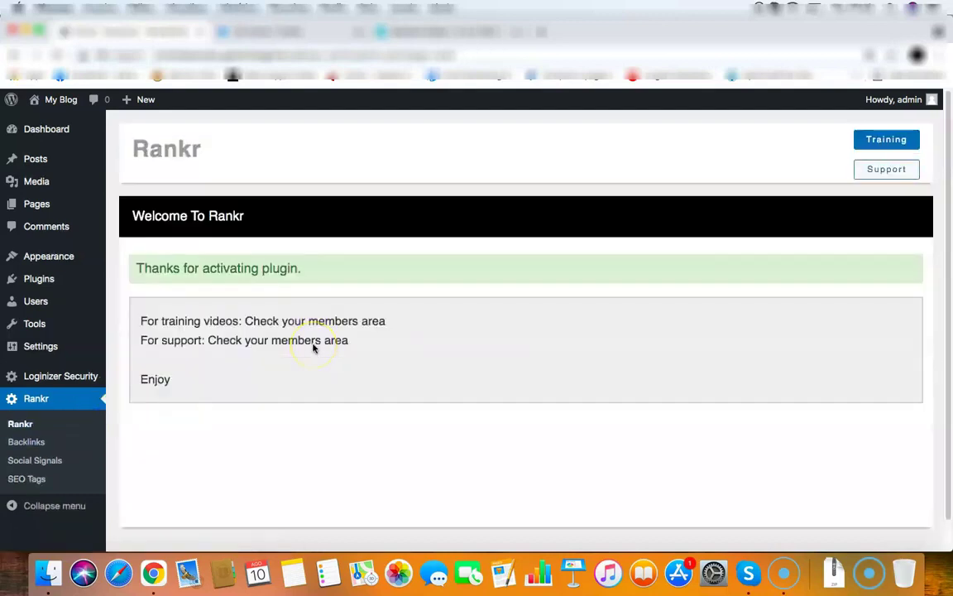